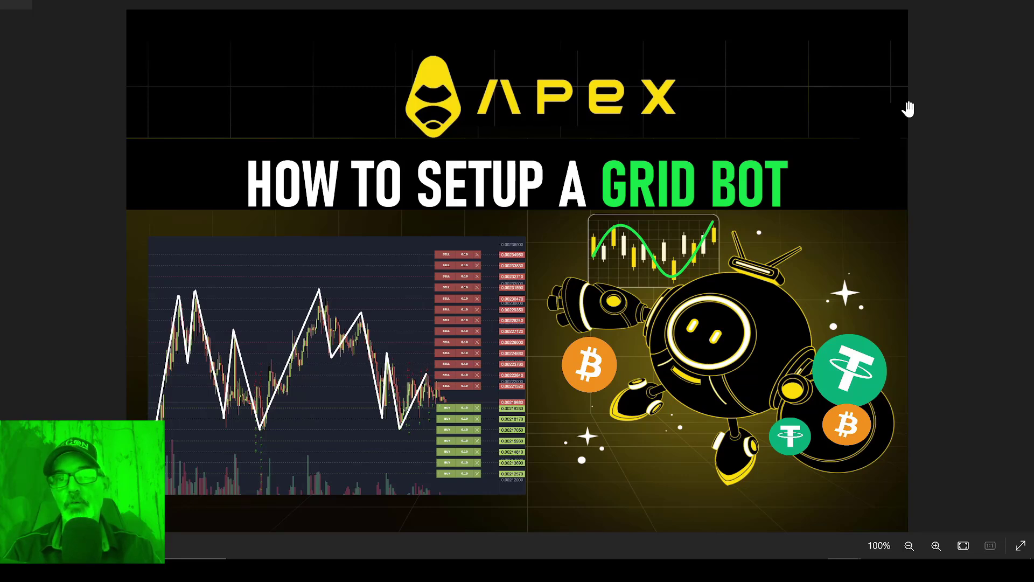
Advance to the next screenshot, the BTCUSDT 4-hour chart with price near 61370
key("Right")
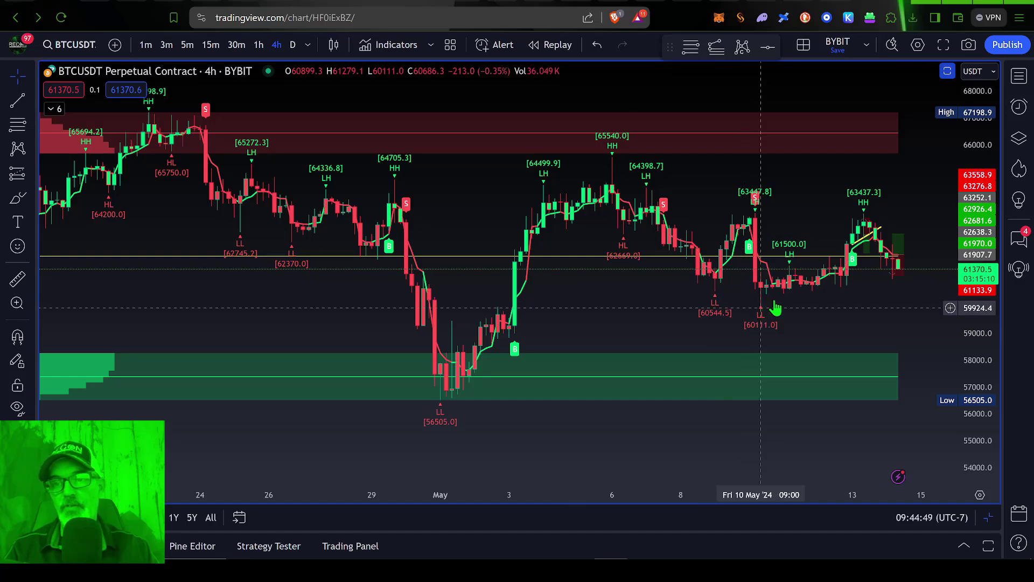
mouse_move(863, 264)
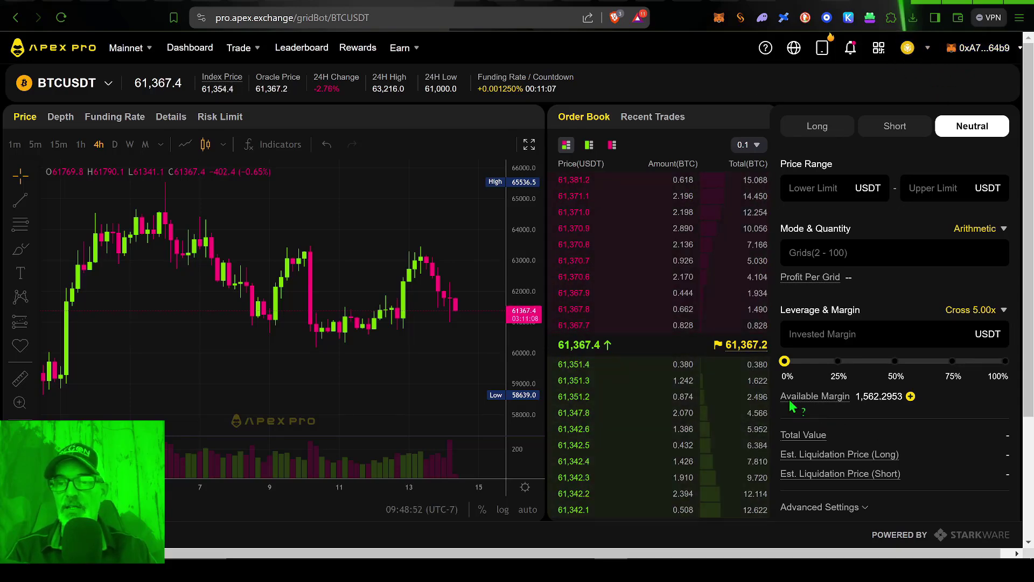
Inspect the Available Margin of 1,562.2953 on the Neutral BTCUSDT grid bot form
mouse_move(886, 404)
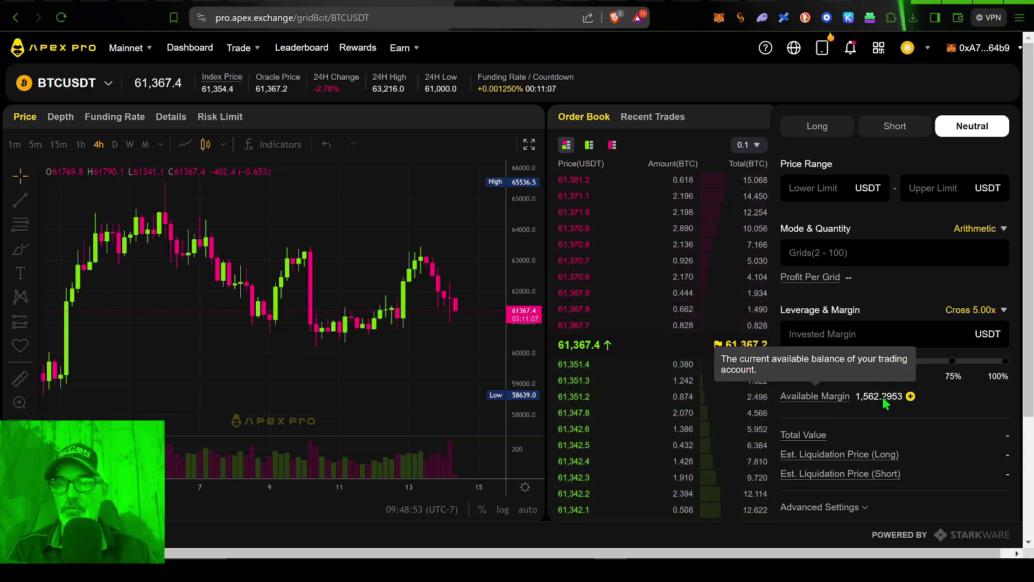
left_click(910, 397)
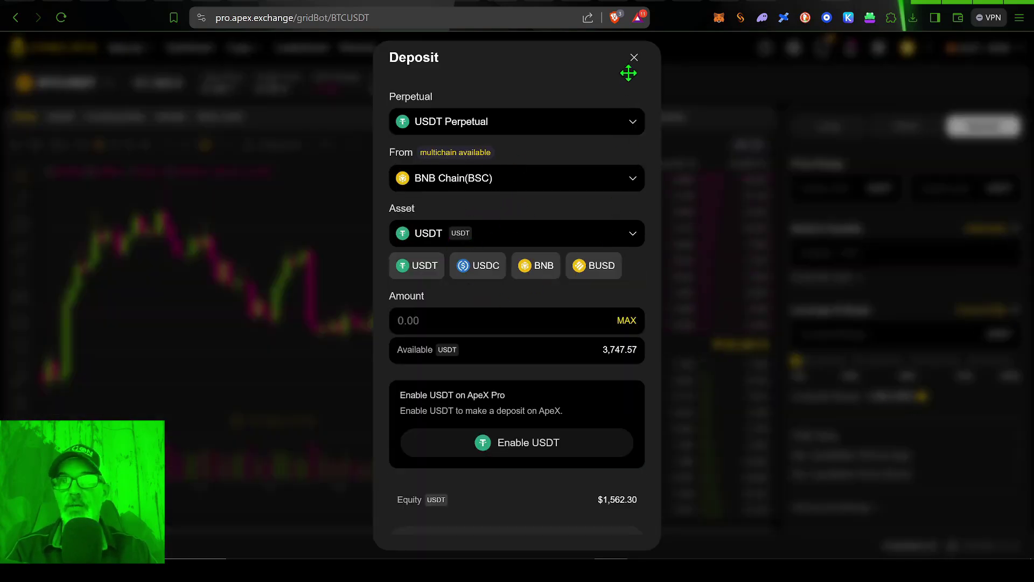
left_click(634, 58)
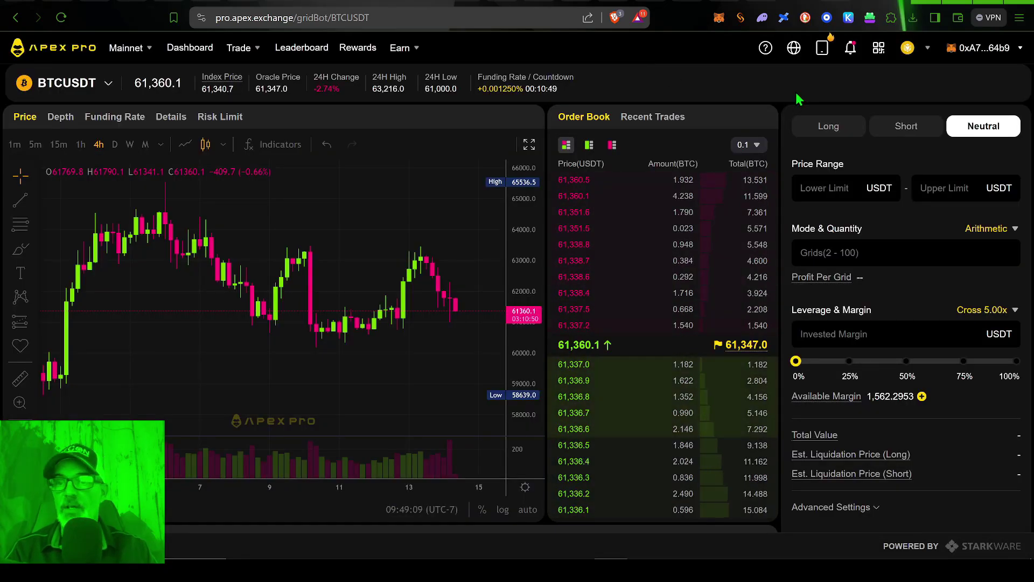
left_click(257, 48)
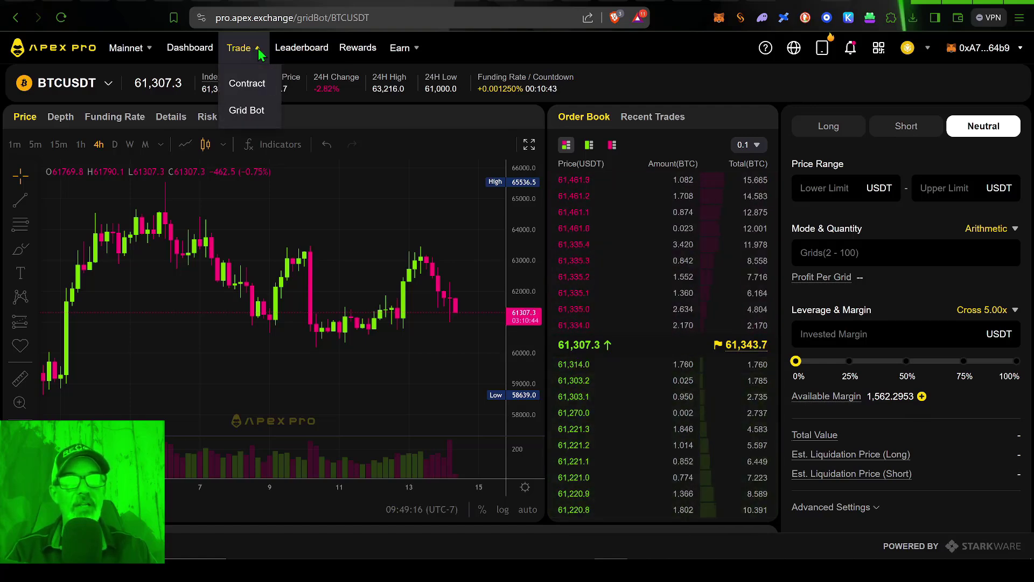
Preview the Long and Short bot directions, then return the bot to Neutral
left_click(832, 129)
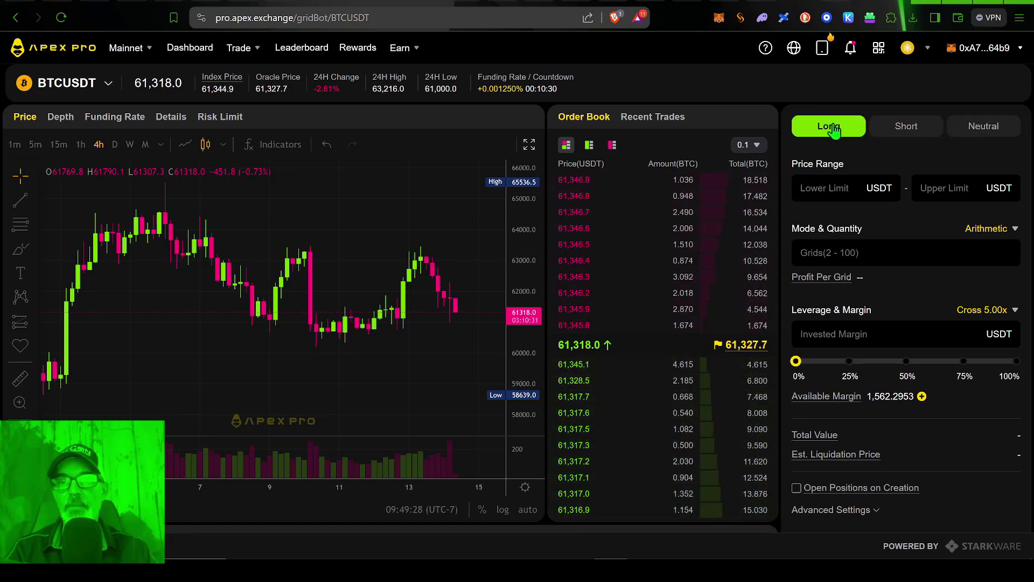
left_click(915, 130)
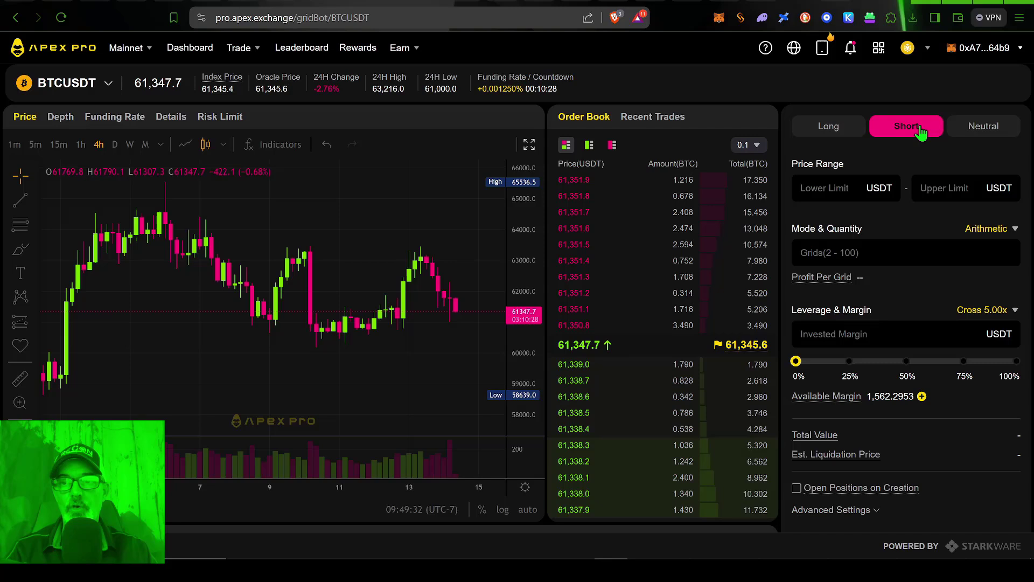
left_click(969, 129)
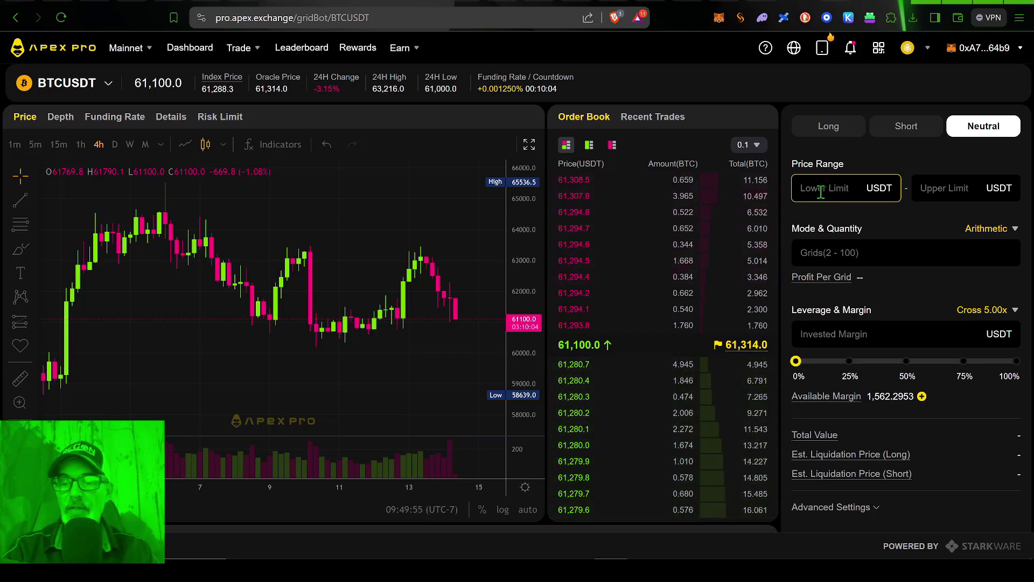
Enter the price range from 57000 to 67000 USDT
type("56000")
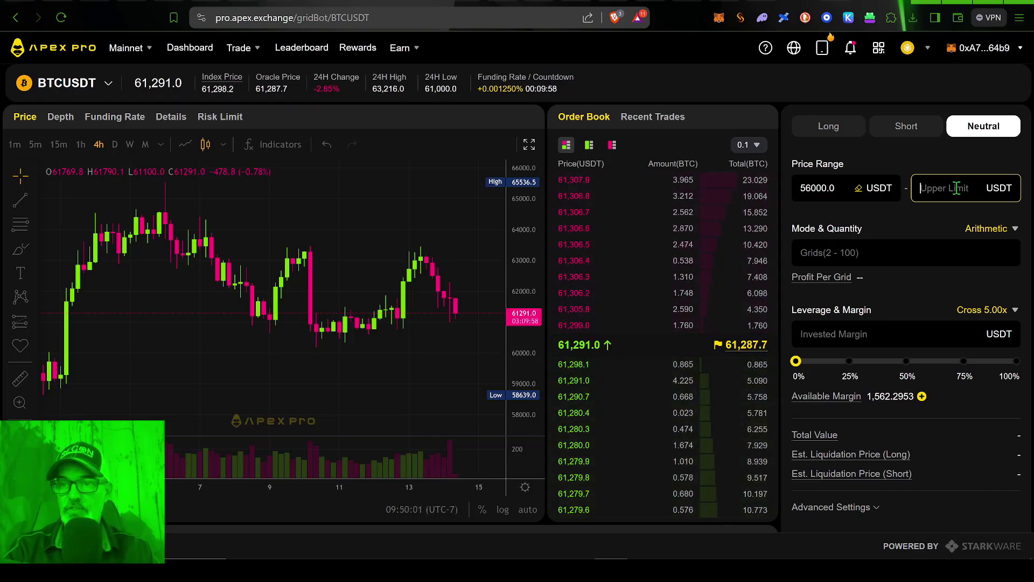
type("67000")
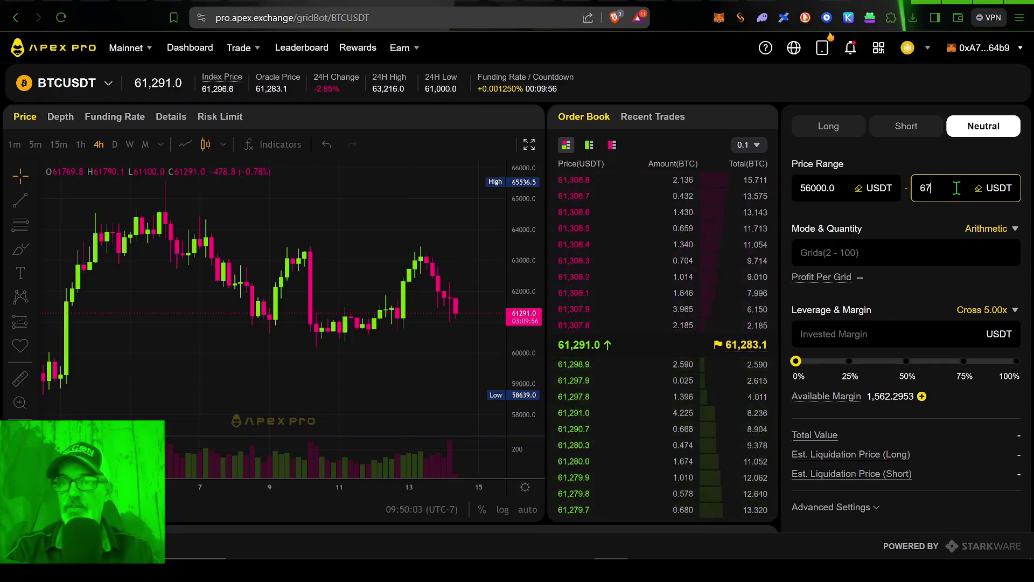
left_click(376, 242)
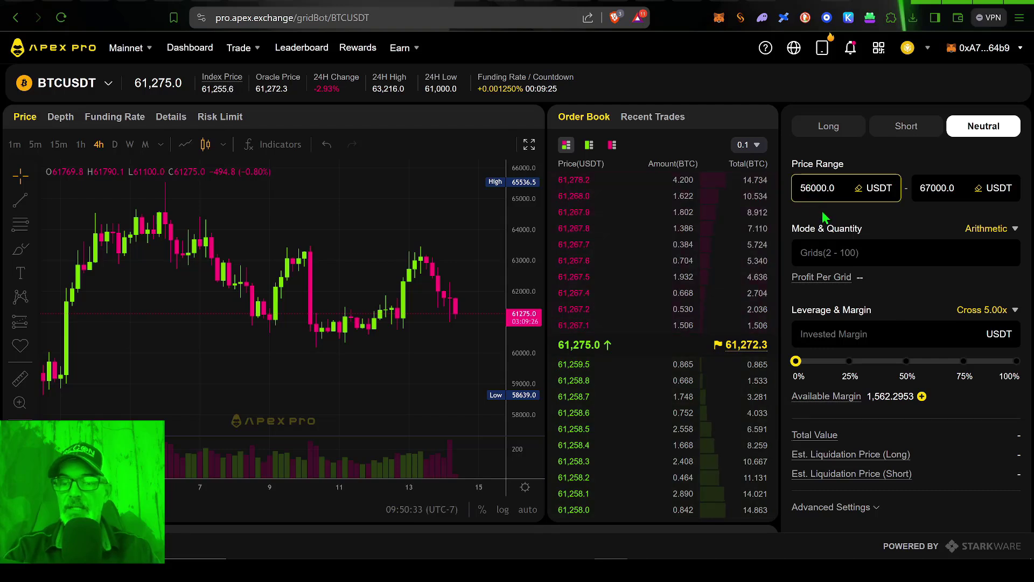
type("7")
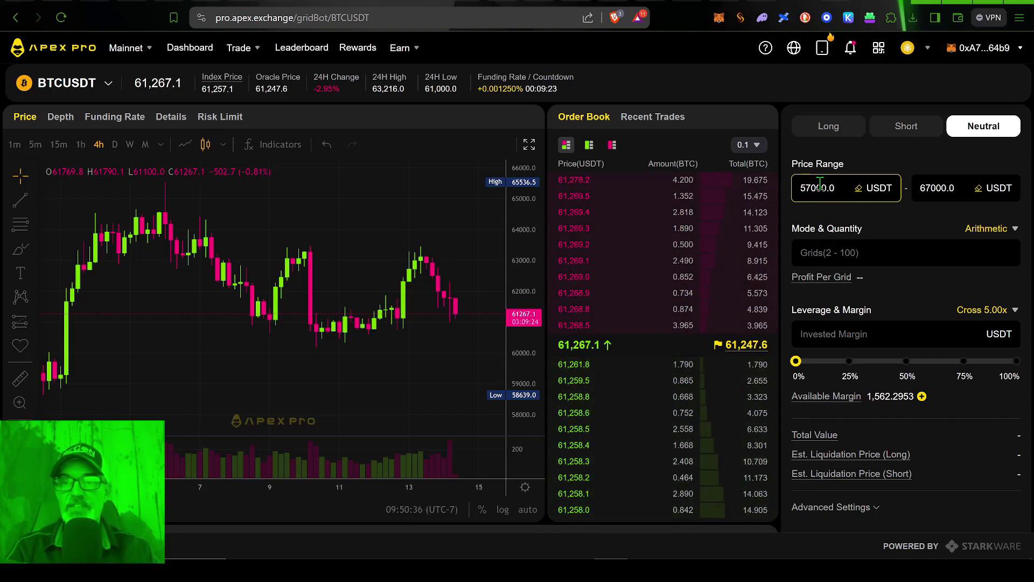
left_click(944, 177)
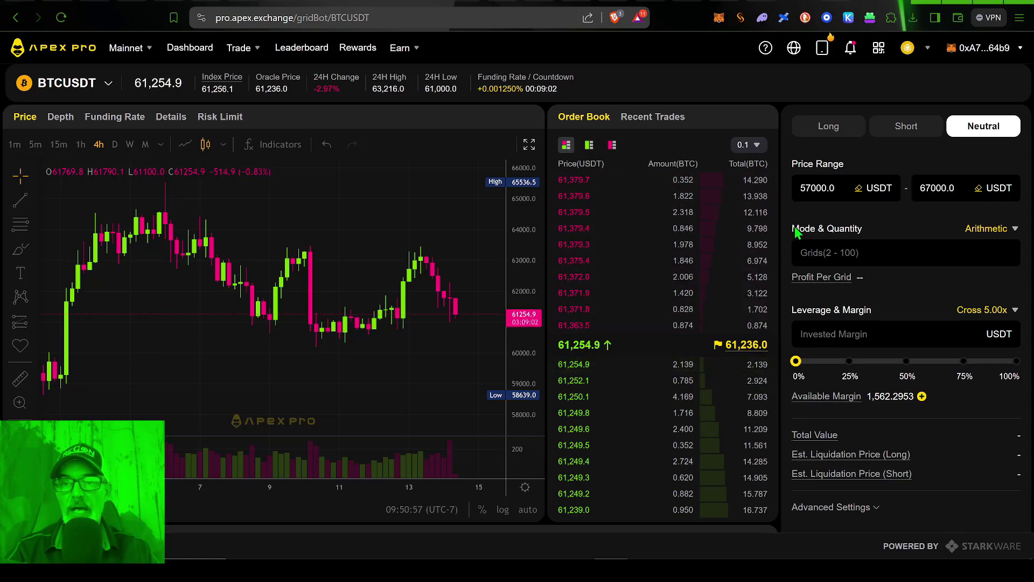
left_click(997, 231)
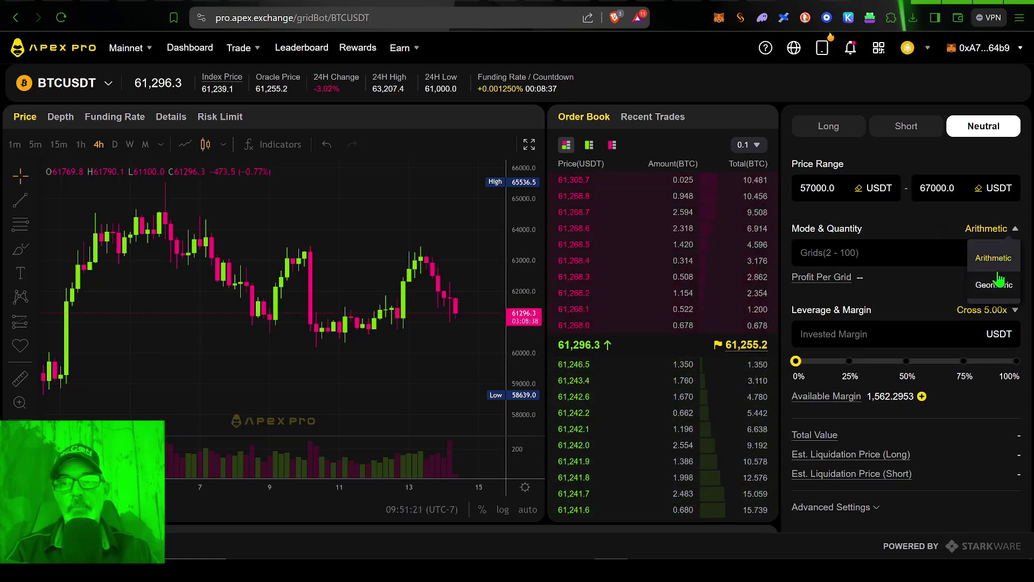
left_click(986, 236)
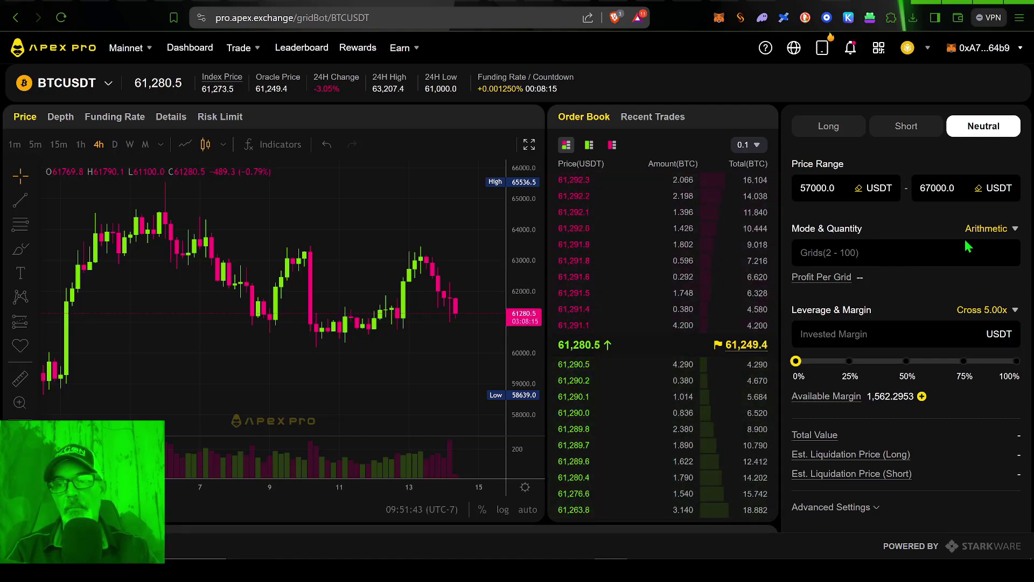
left_click(1014, 234)
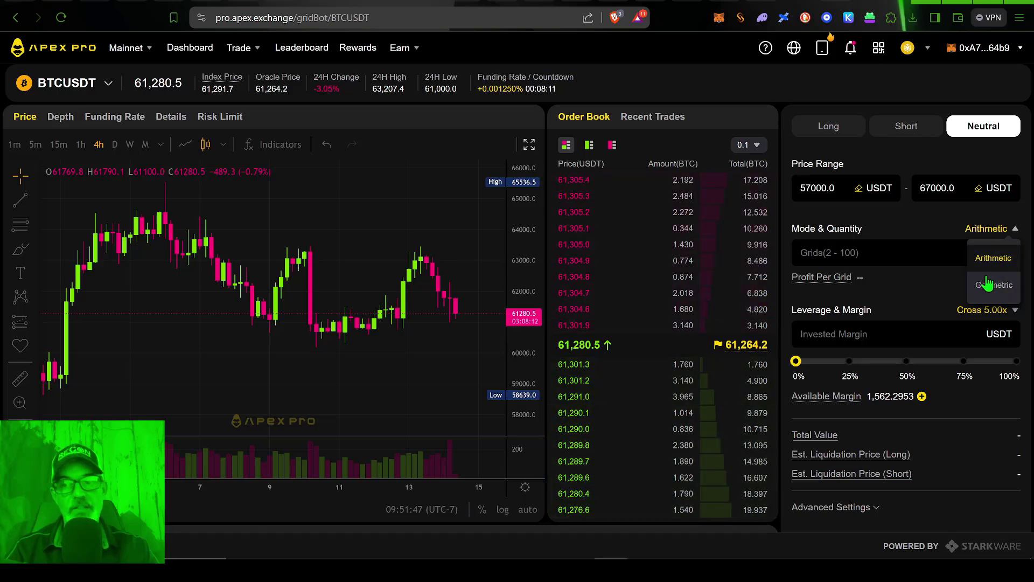
left_click(937, 239)
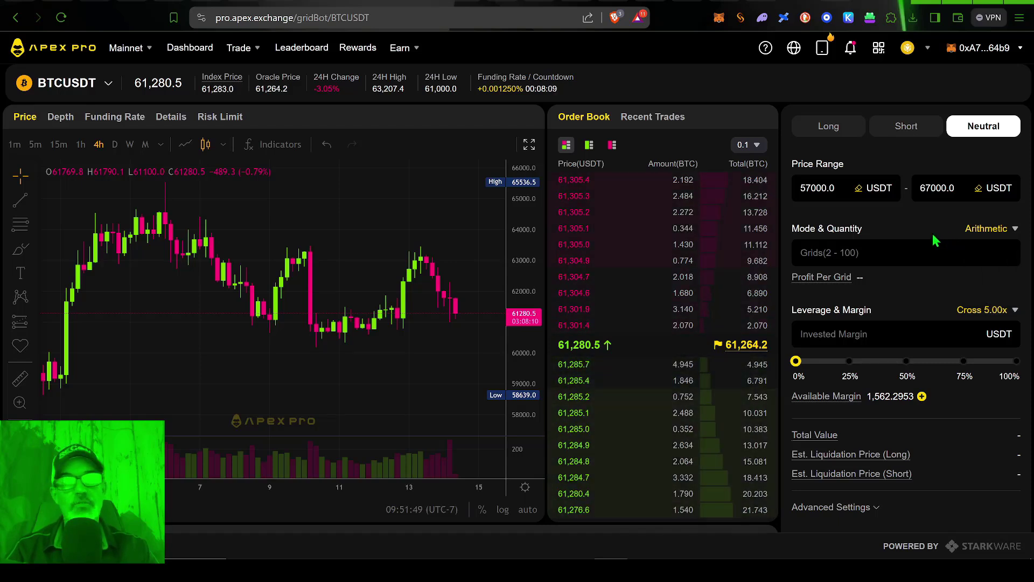
Try 100 and 2 grids, then settle on 49 grids for 1.52%–1.79% profit per grid
left_click(905, 252)
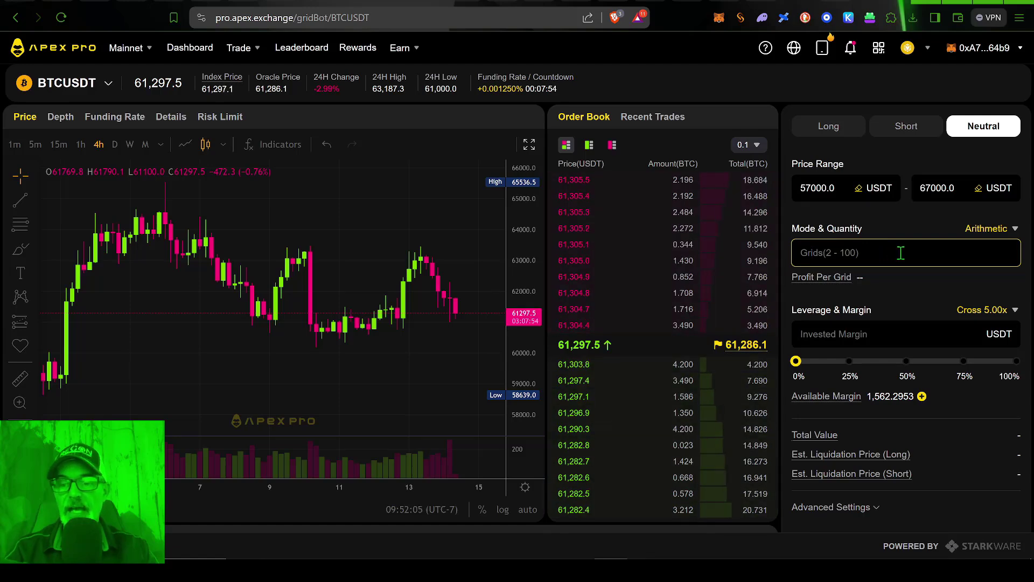
type("49")
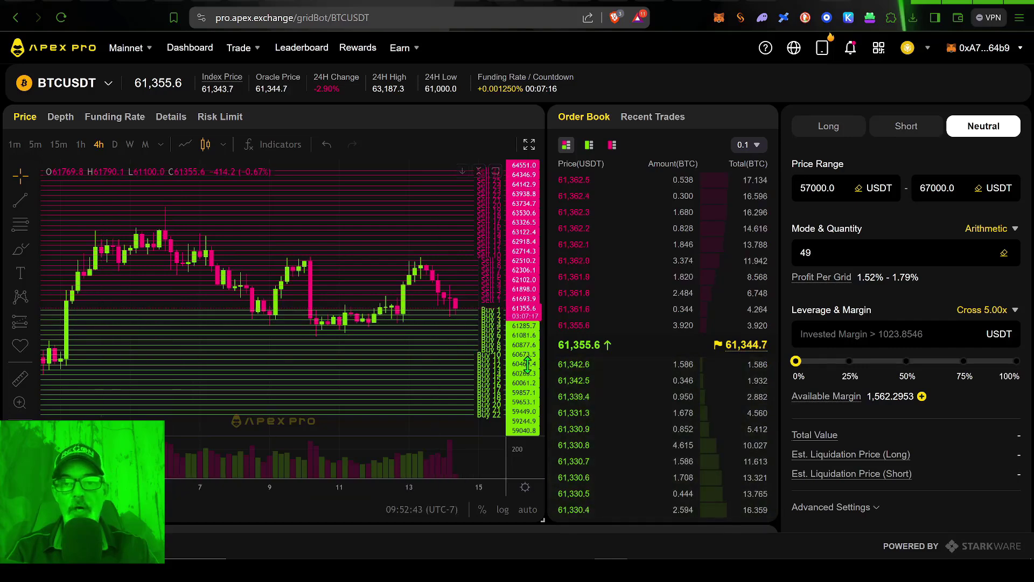
left_click_drag(816, 253, 784, 258)
type("100")
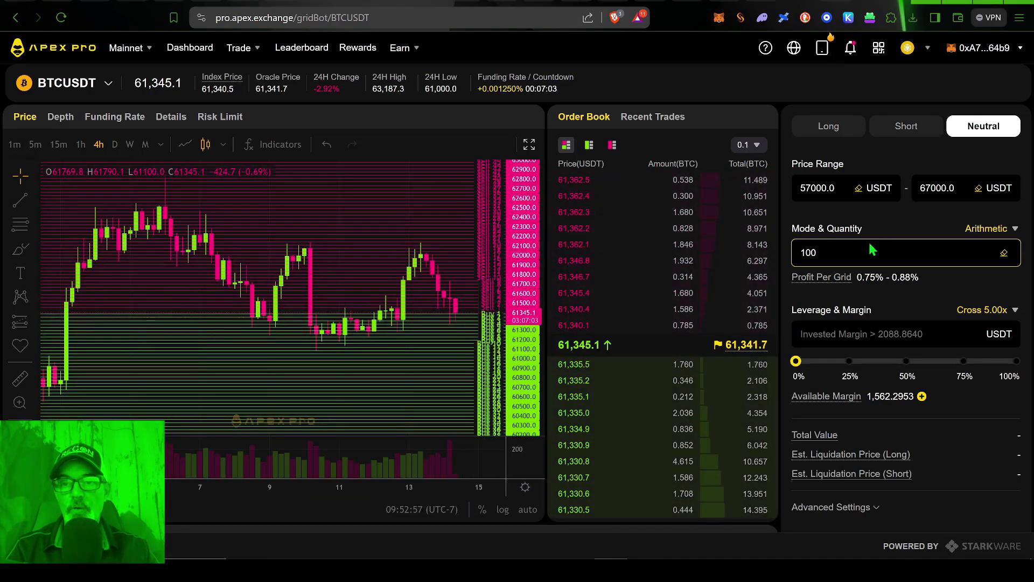
key("BackSpace")
key("BackSpace")
key("BackSpace")
type("2")
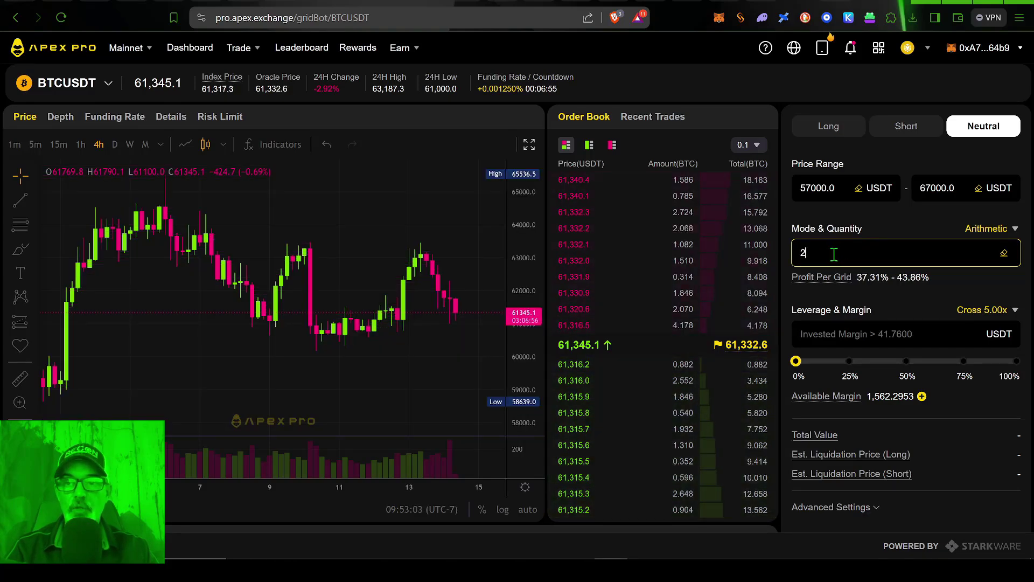
mouse_move(808, 284)
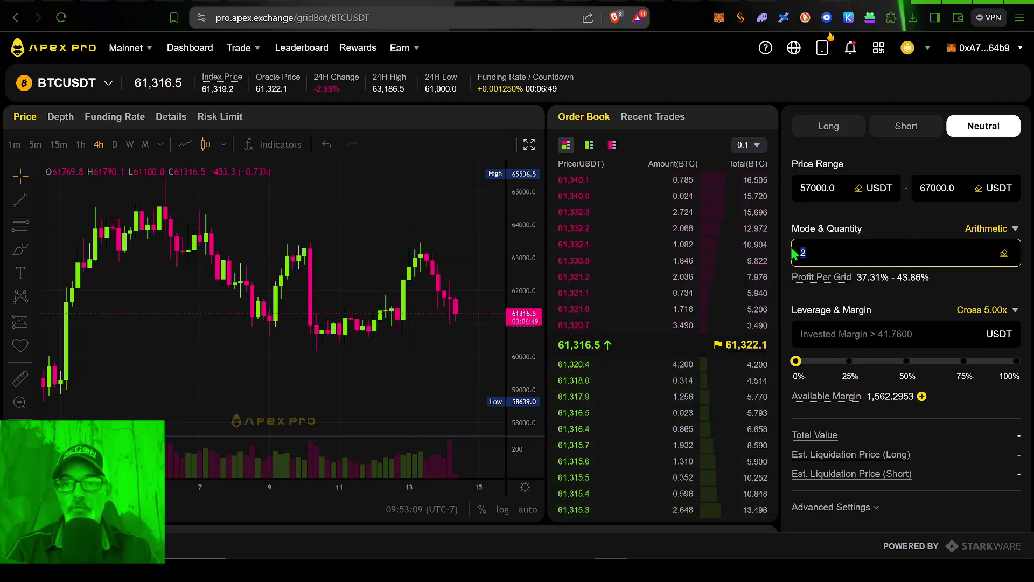
key("BackSpace")
type("49")
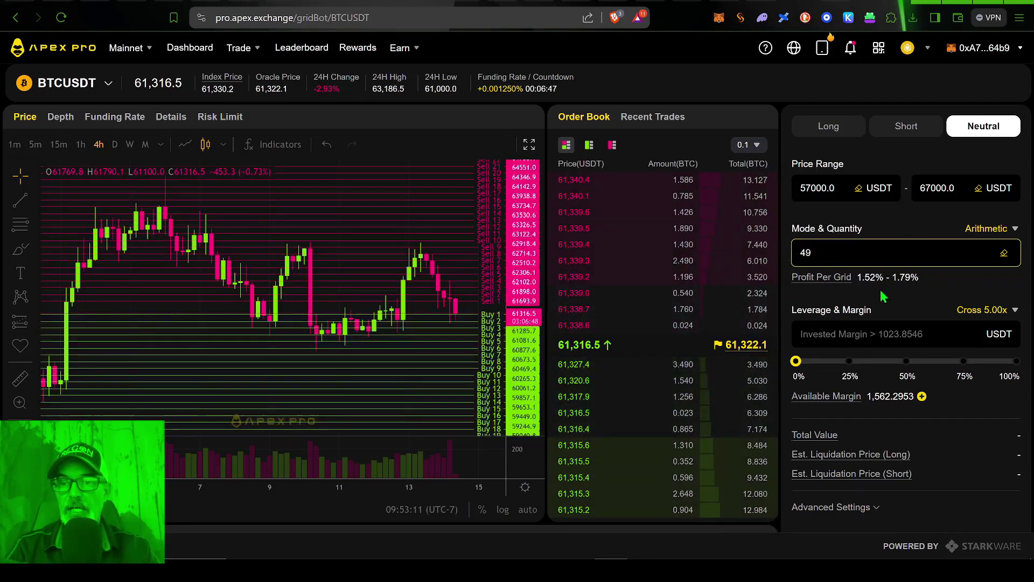
mouse_move(858, 285)
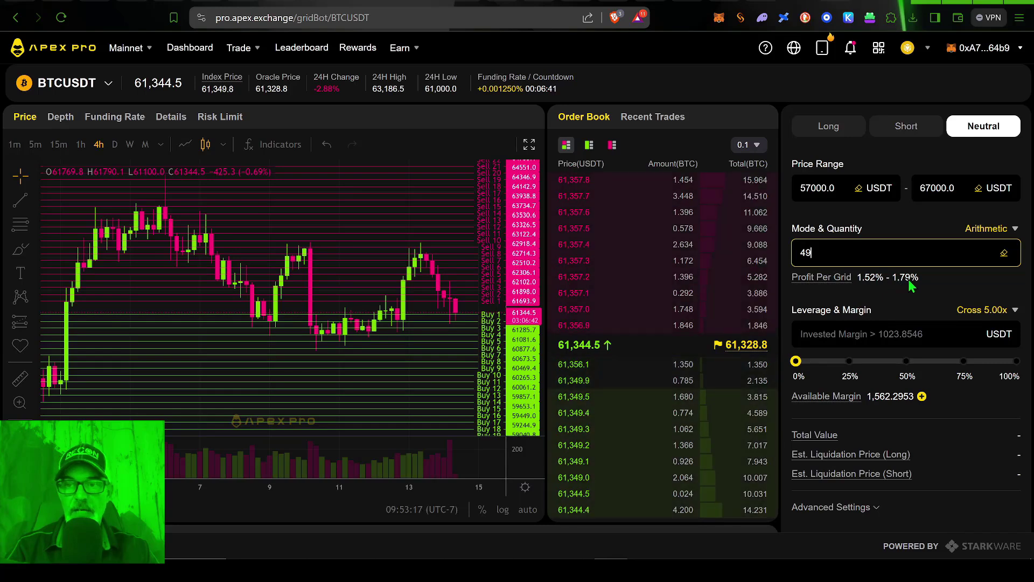
Change grid spacing from Arithmetic to Geometric, giving a flat 1.65% profit per grid
left_click(883, 281)
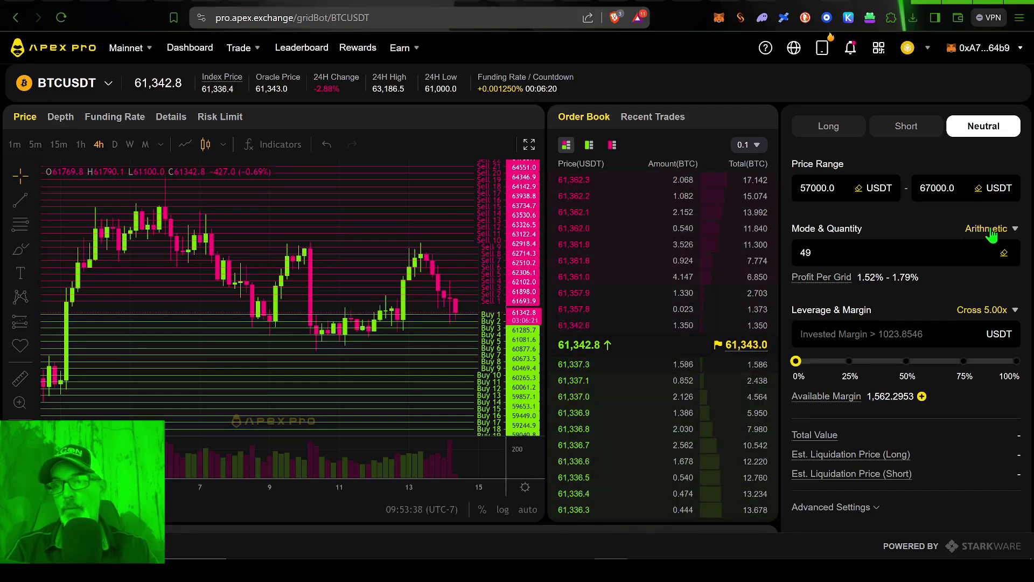
left_click(1014, 231)
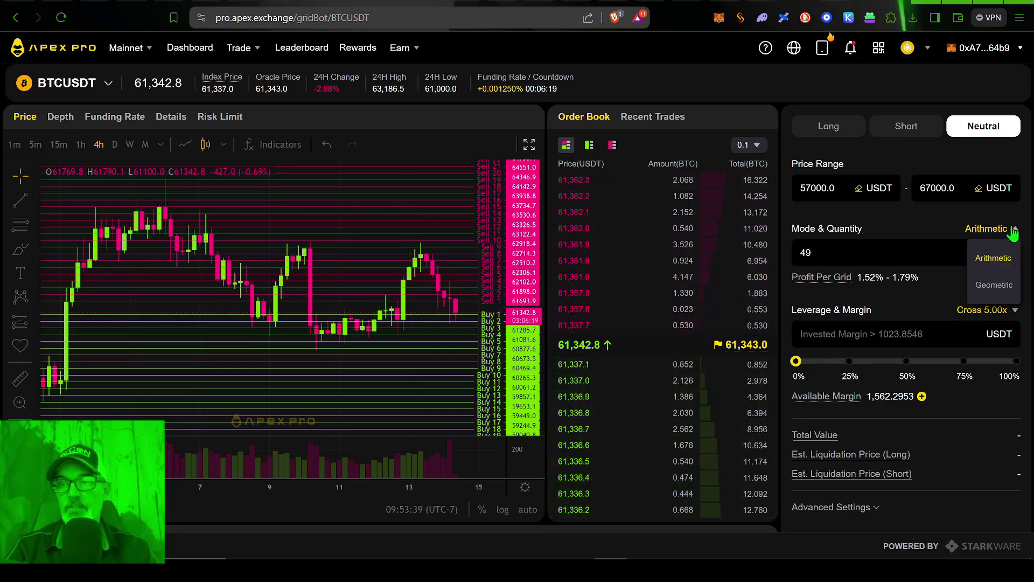
left_click(999, 293)
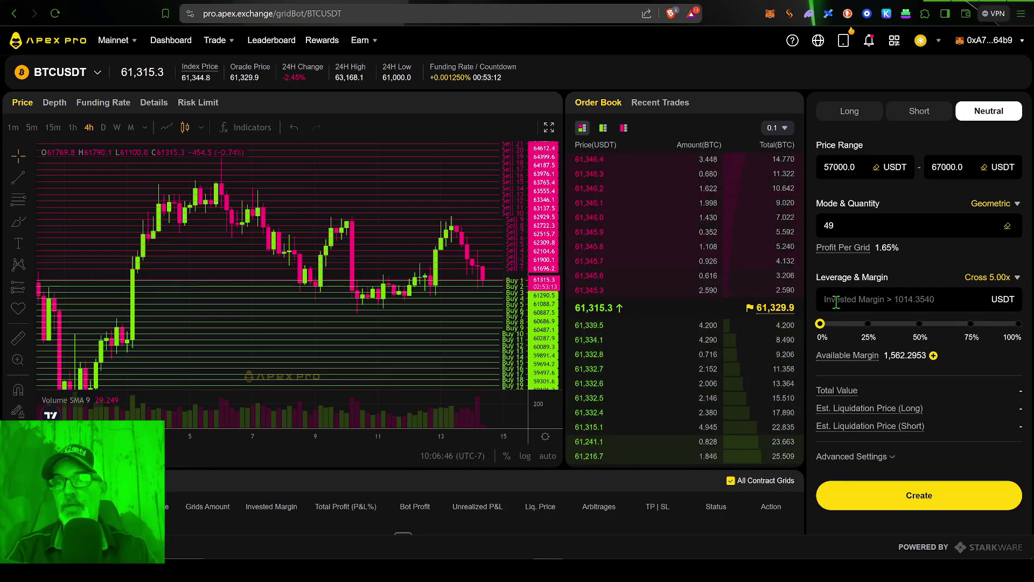
Lower the grid count to 19, cutting minimum invested margin to 393.7148 USDT
left_click(861, 300)
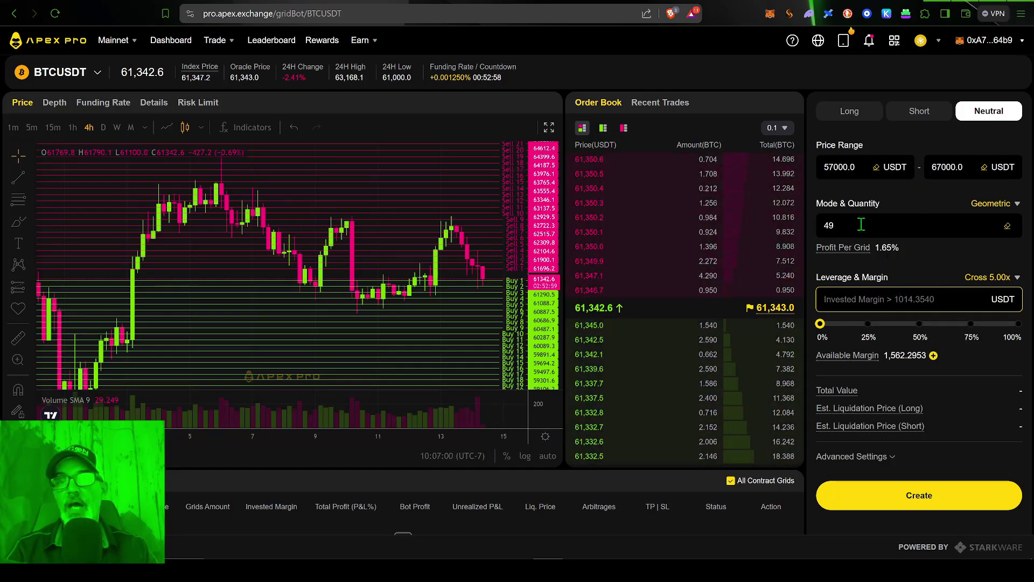
left_click_drag(840, 223, 809, 227)
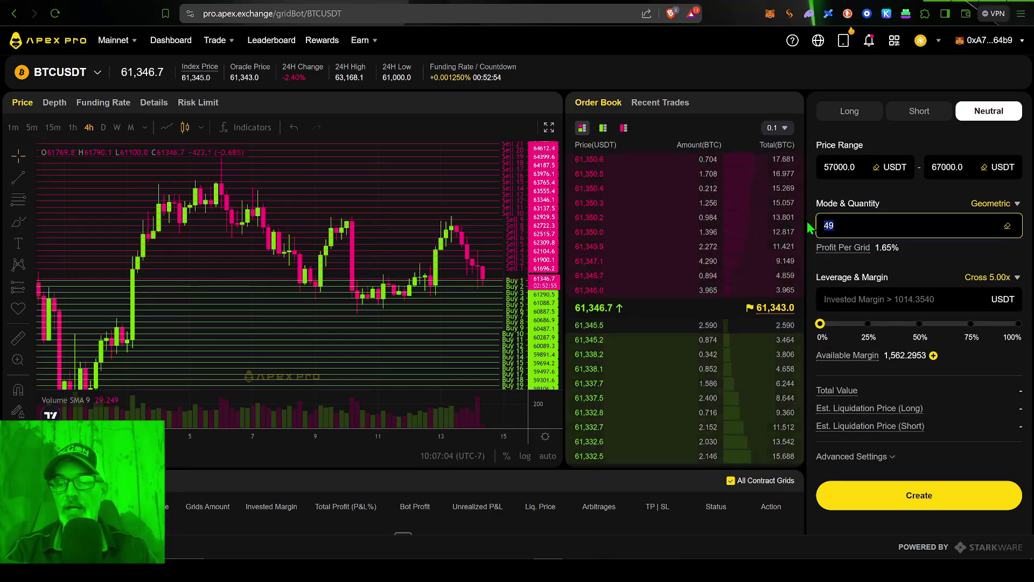
type("19")
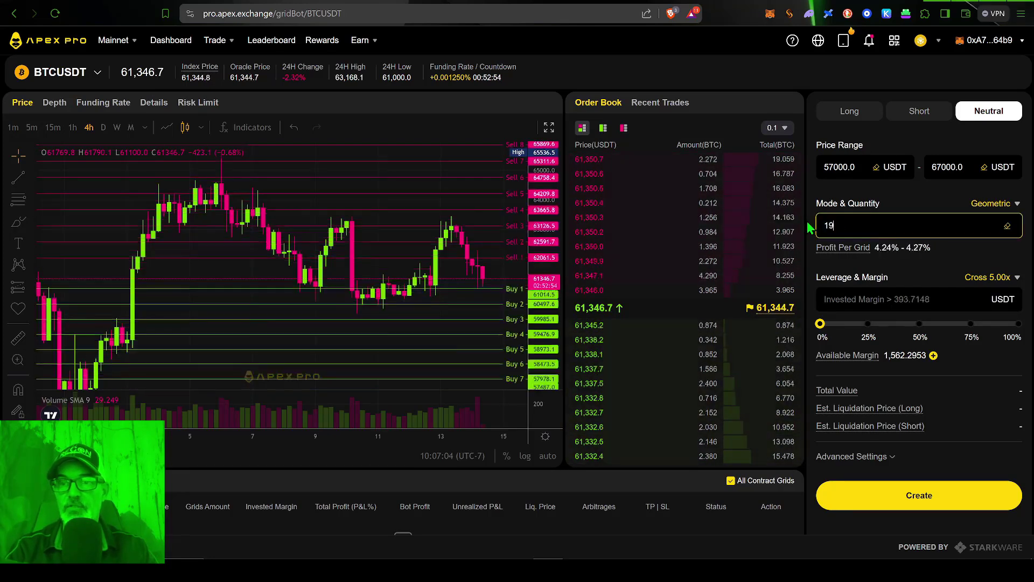
left_click(841, 299)
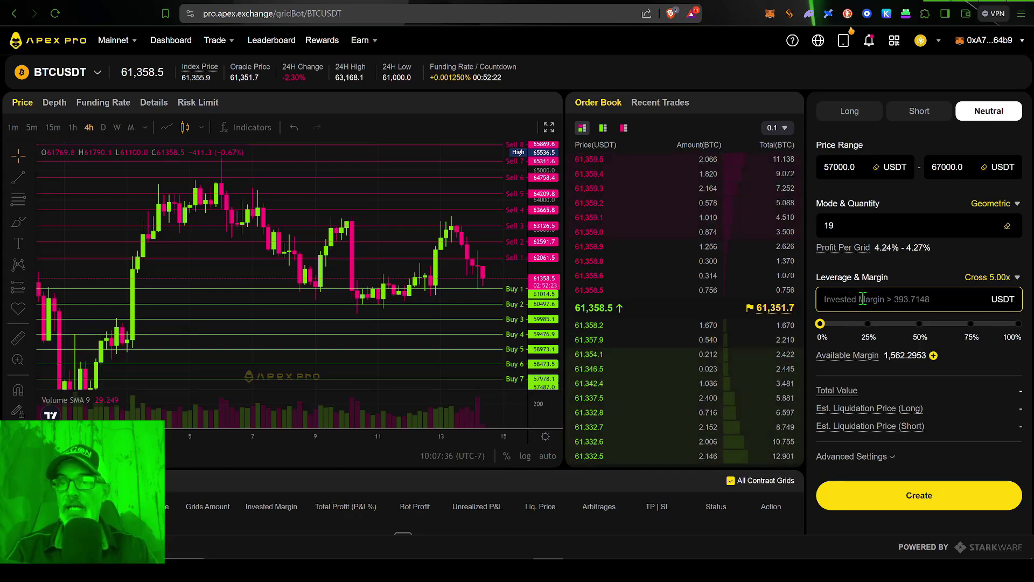
left_click(1016, 278)
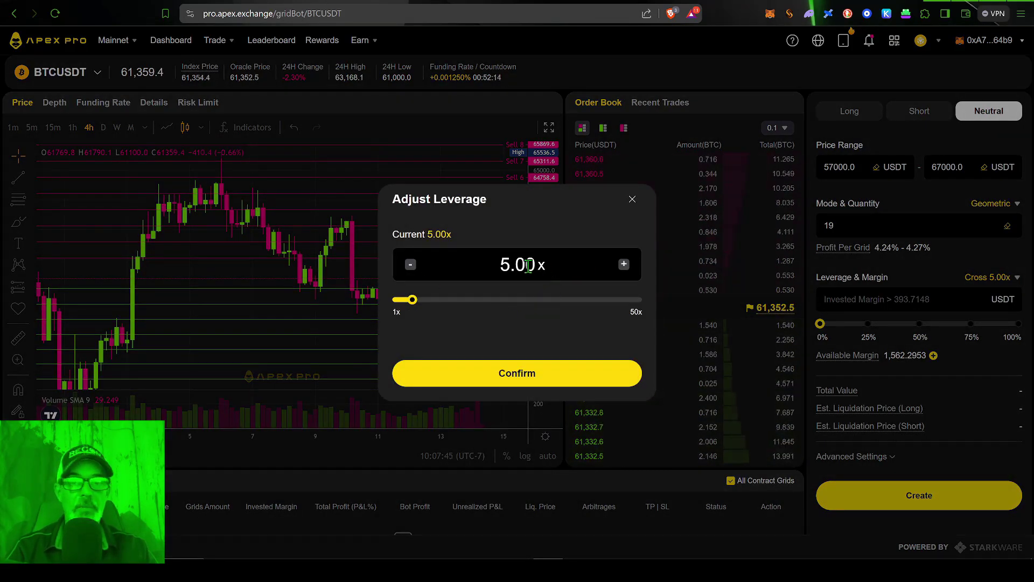
left_click(634, 201)
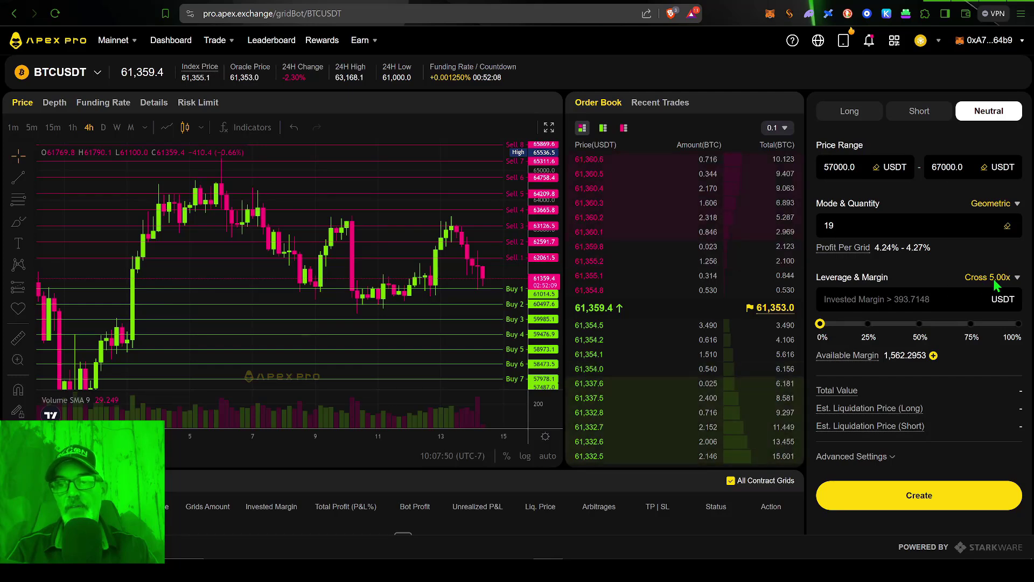
Enter 500 USDT invested margin and review the 2,500 USDT total value and liquidation estimates
left_click(897, 299)
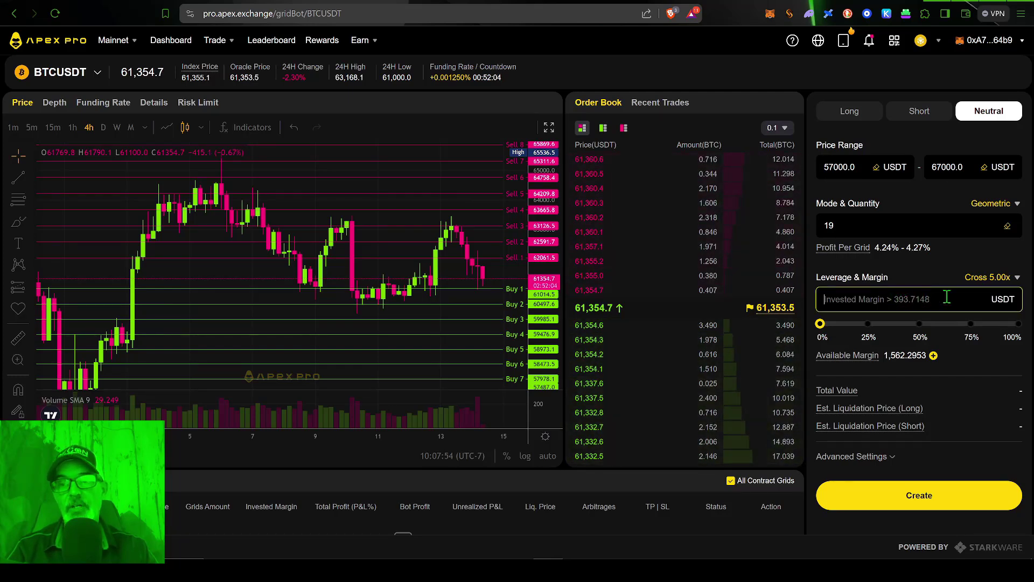
type("5")
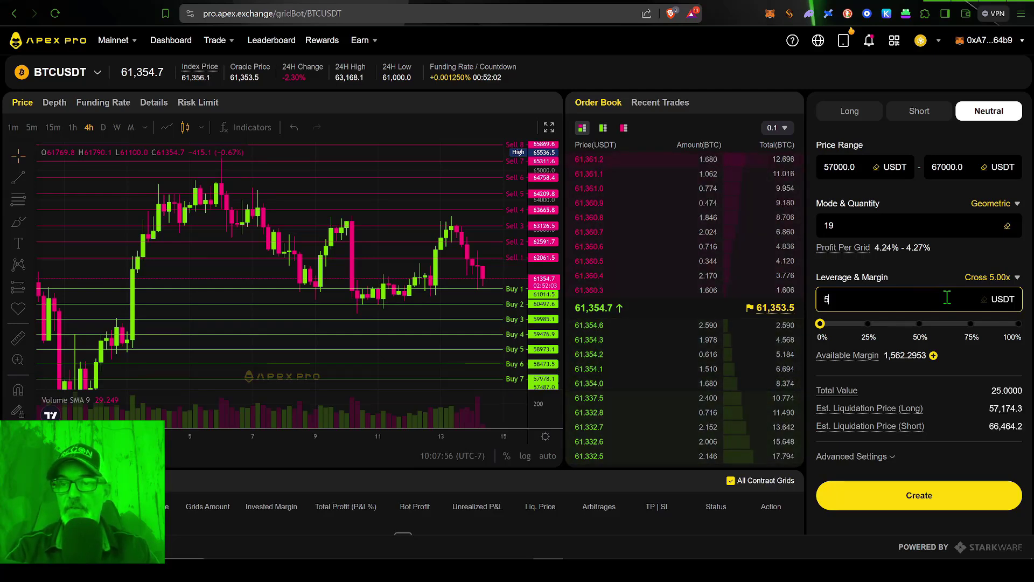
type("00")
mouse_move(819, 396)
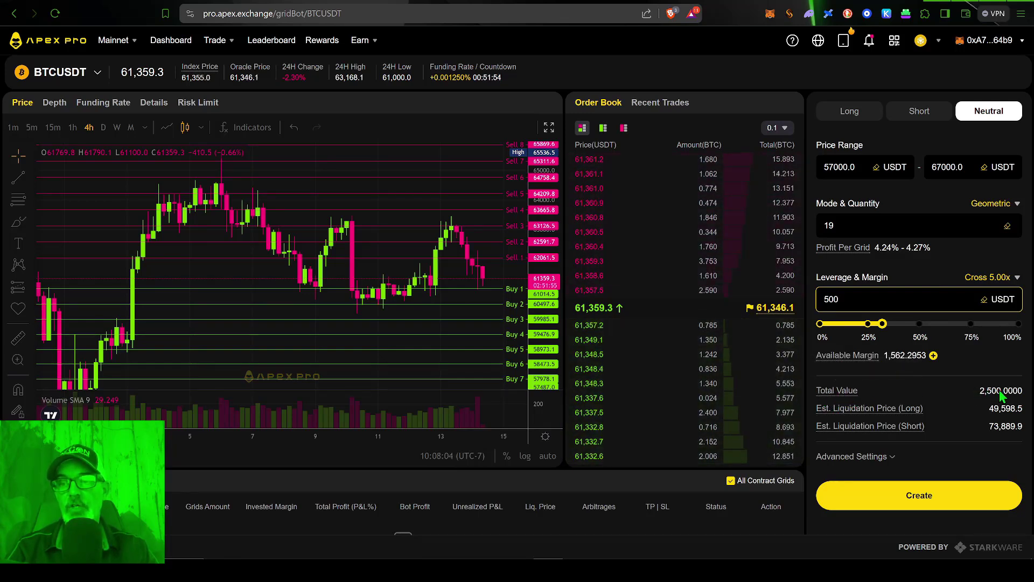
left_click(845, 299)
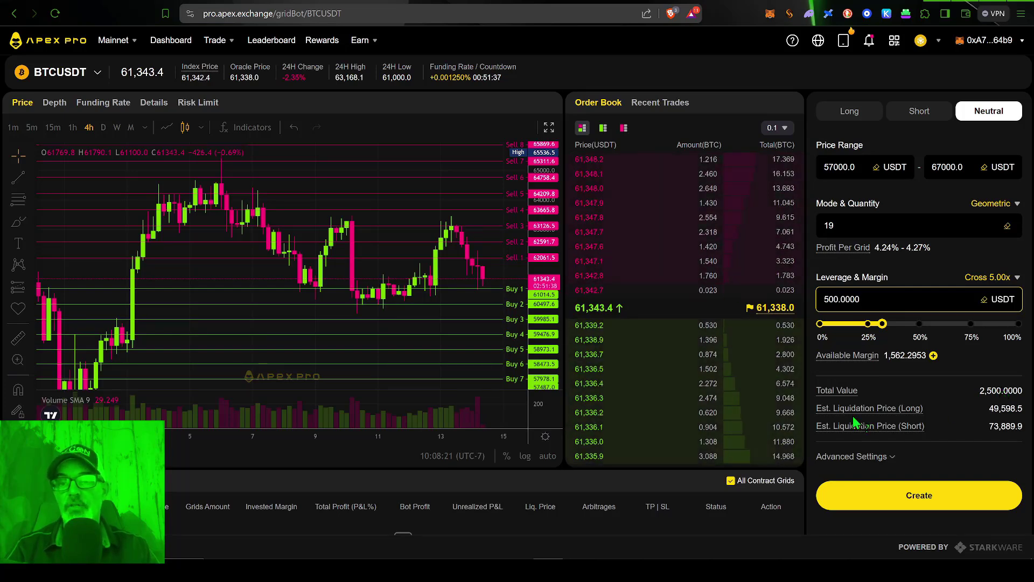
mouse_move(832, 411)
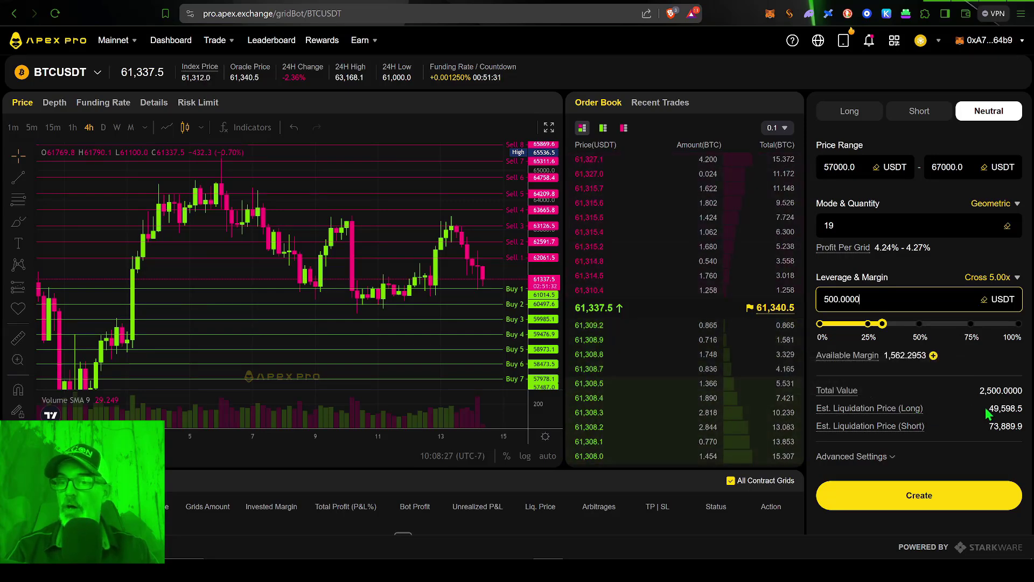
mouse_move(825, 430)
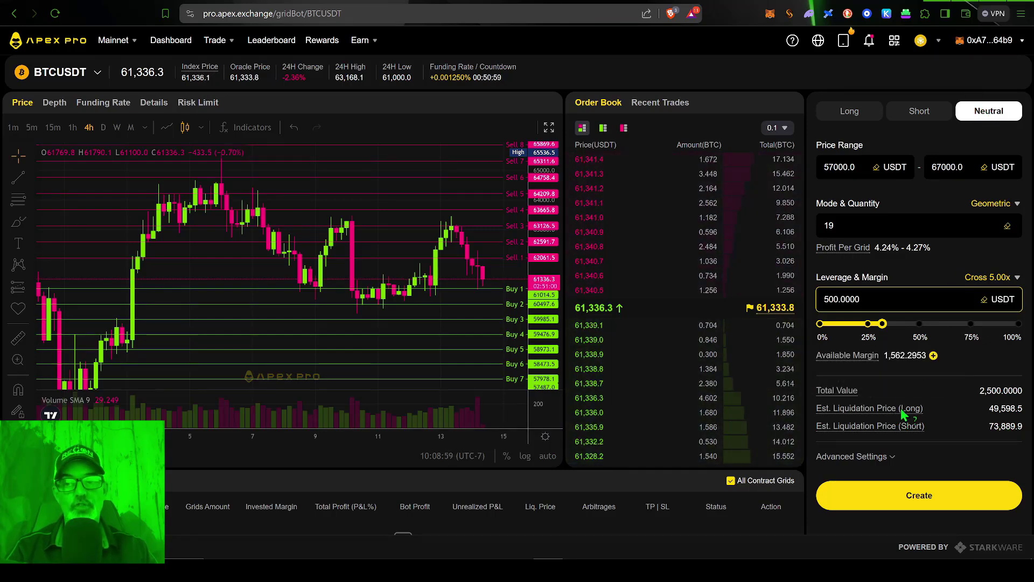
mouse_move(884, 428)
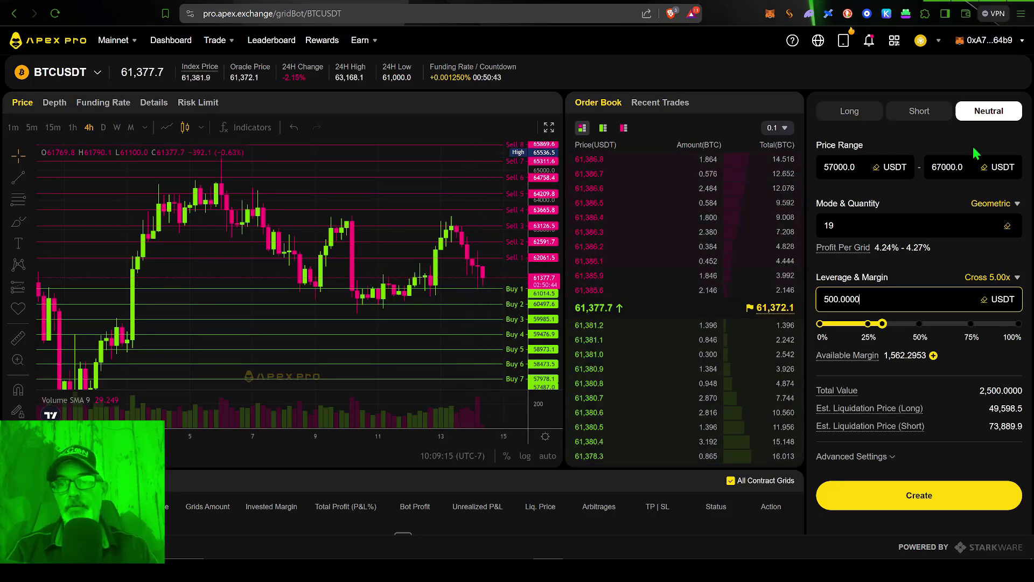
Switch the bot direction from Neutral to Long and review the 49,598.5 liquidation estimate
left_click(848, 111)
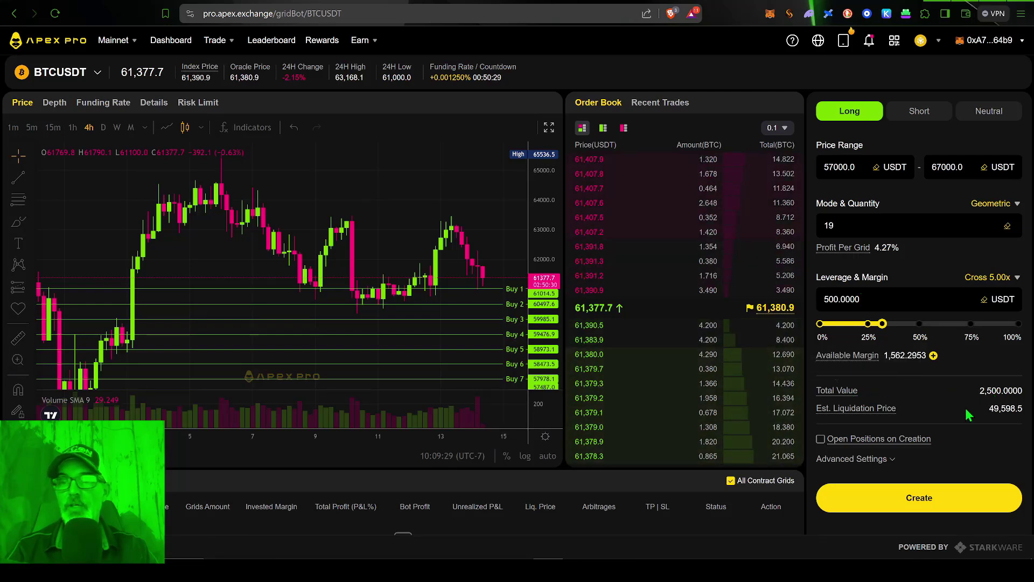
mouse_move(826, 409)
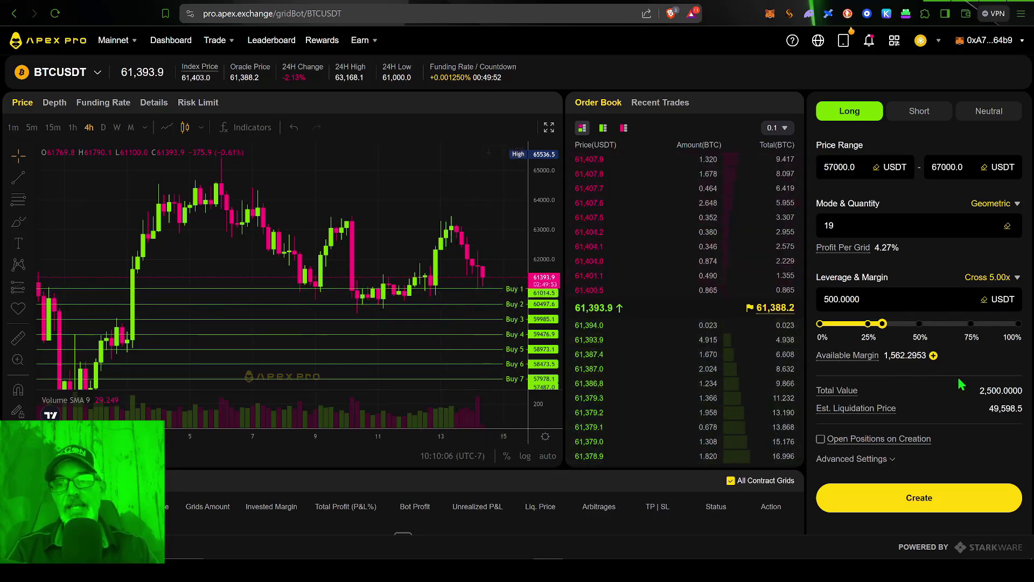
mouse_move(939, 413)
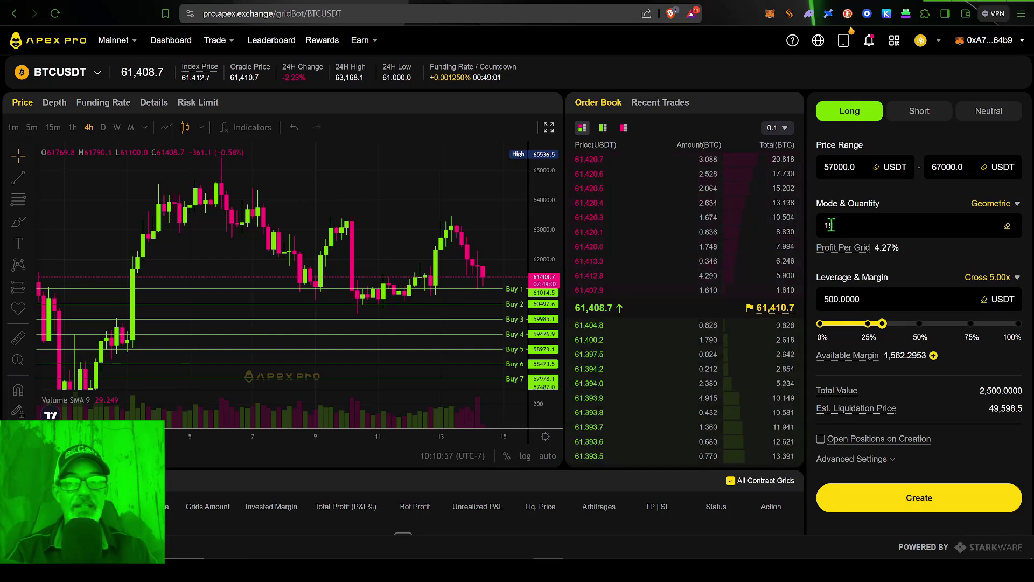
mouse_move(843, 248)
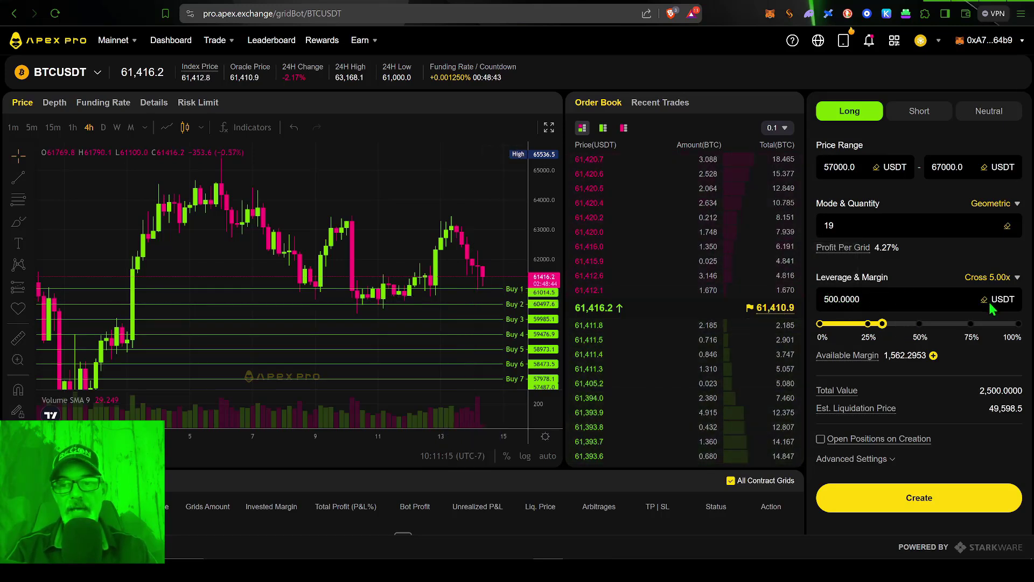
mouse_move(822, 390)
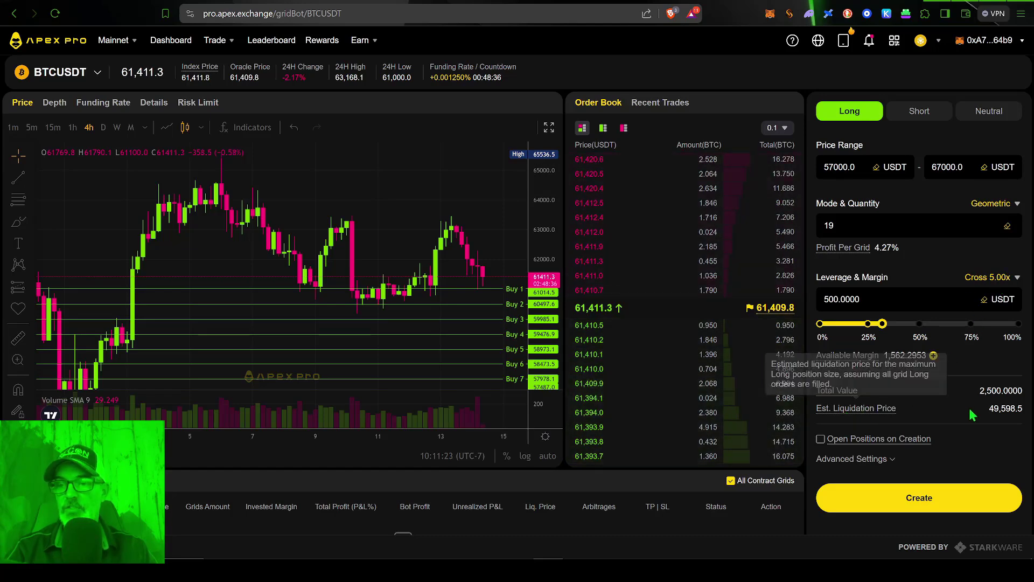
left_click(889, 460)
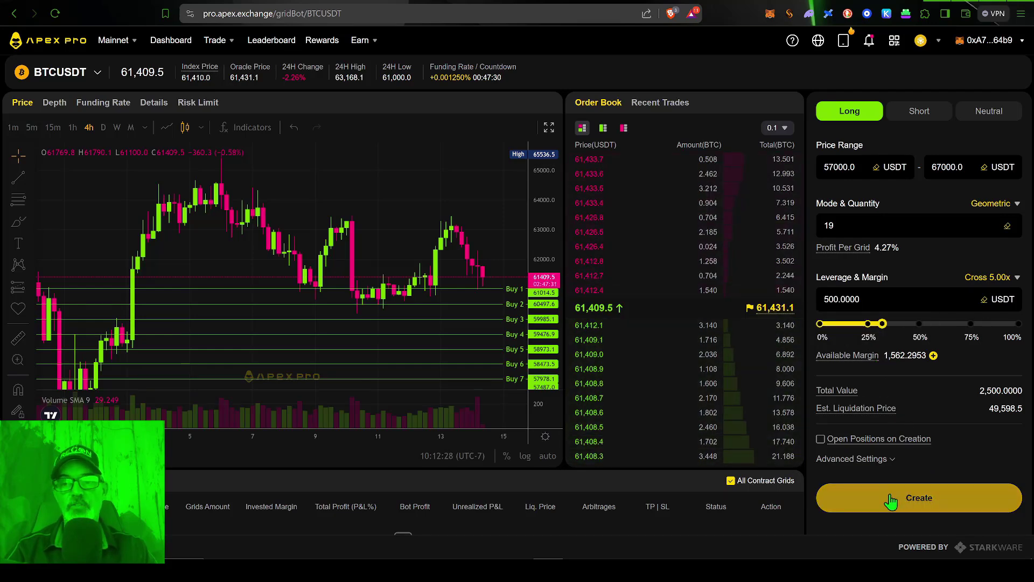
Submit the bot to get a confirmation showing 19 Geometric grids, 500 USDT, no TP/SL
left_click(918, 498)
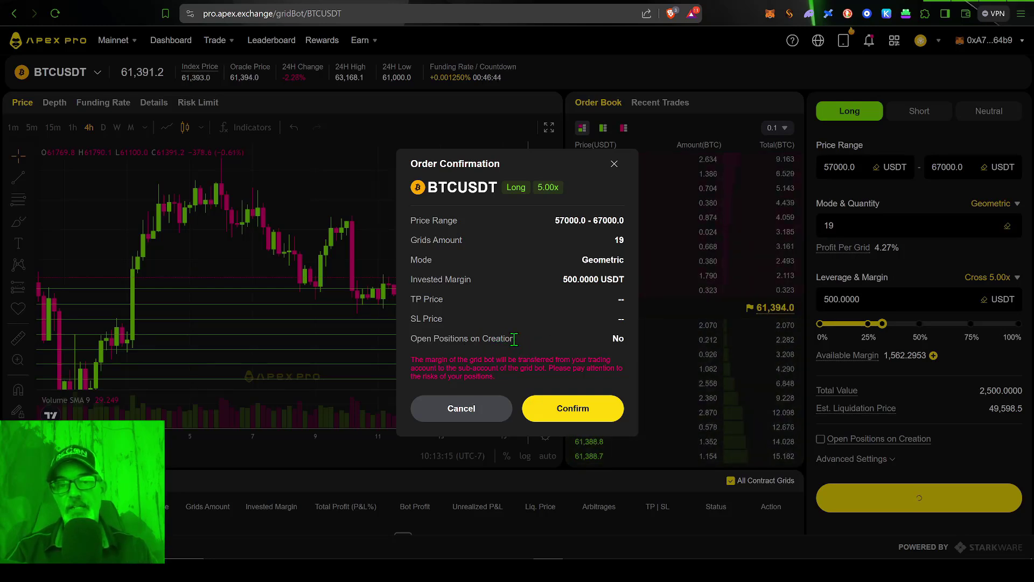
Confirm the order so the BTCUSDT bot shows Initializing and available margin drops to 1,062.2953
left_click(571, 410)
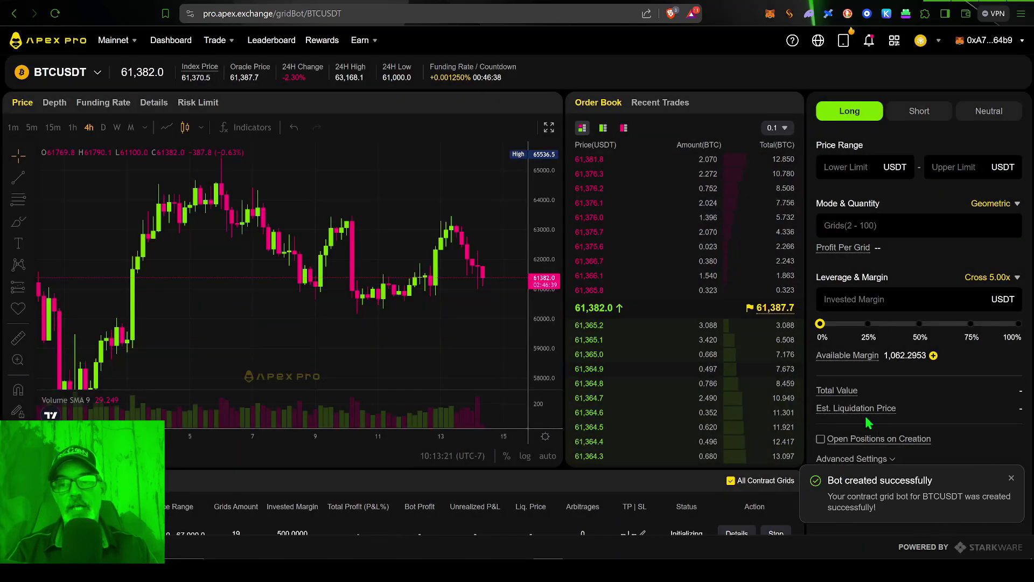